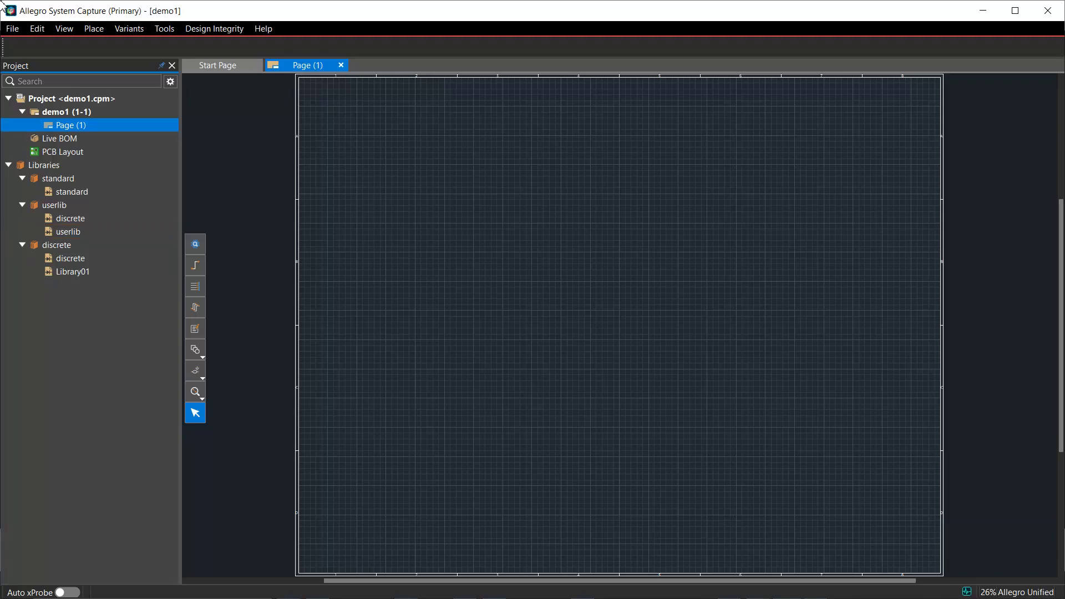
Create a new part named Resistor02 in the userlib library.
{"action": "right_click", "coordinate": [78, 230]}
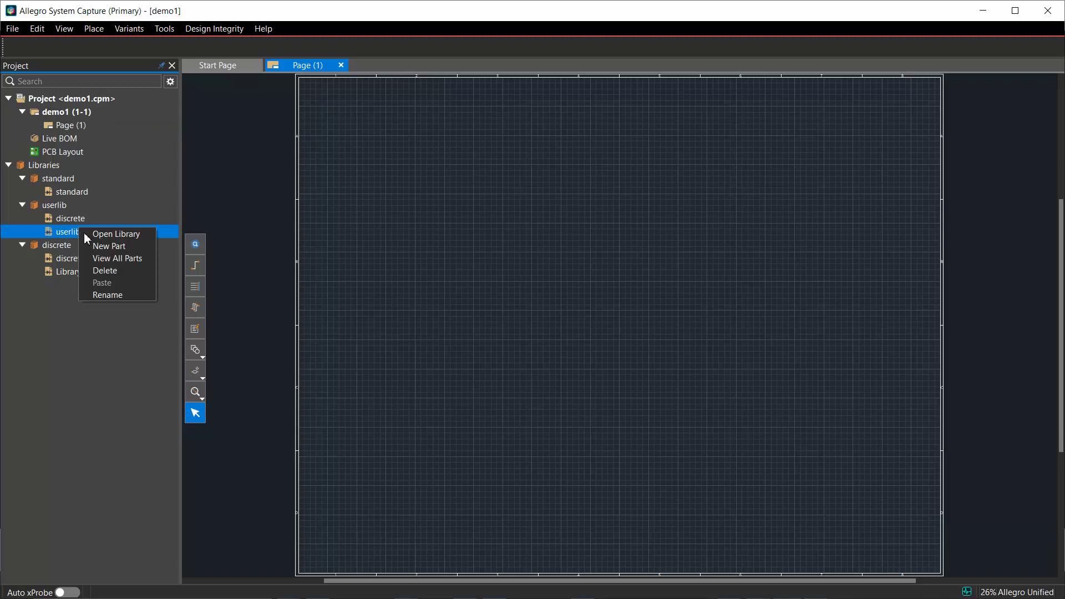
{"action": "left_click", "coordinate": [108, 245]}
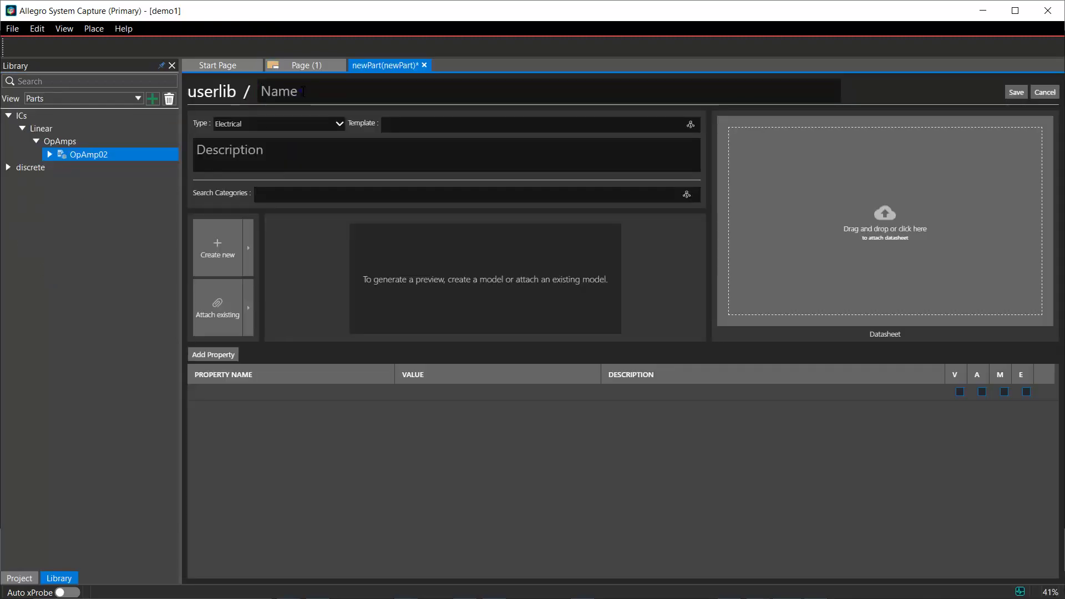
{"action": "type", "text": "Resistor02"}
{"action": "key", "text": "Return"}
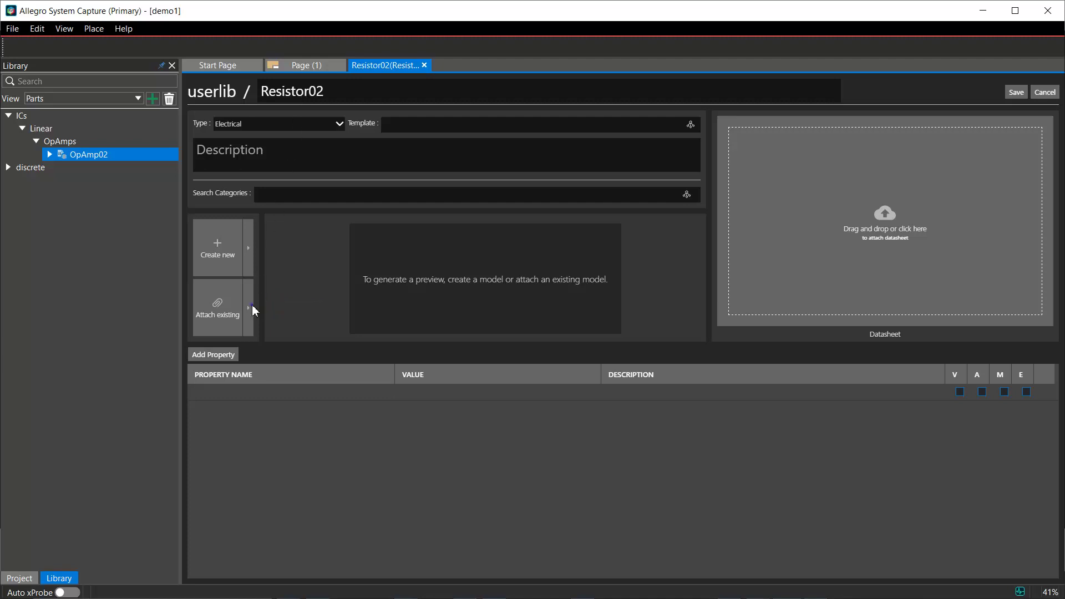
Attach the existing resistor symbol to Resistor02, adding PART_NAME RESISTOR.
{"action": "left_click", "coordinate": [250, 313]}
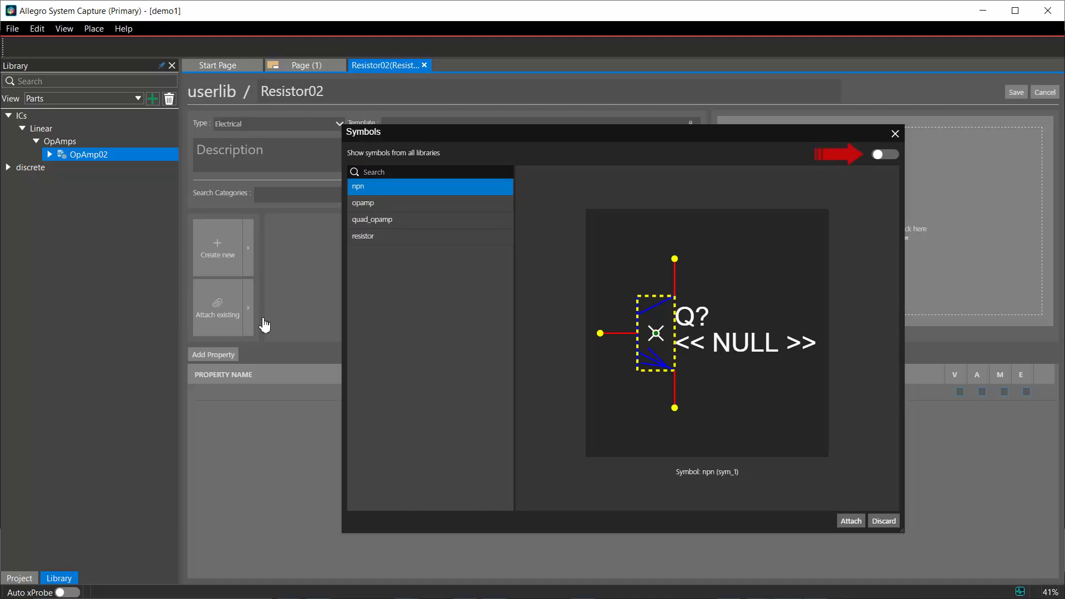
{"action": "left_click", "coordinate": [879, 158]}
{"action": "left_click", "coordinate": [892, 156]}
{"action": "left_click", "coordinate": [408, 237]}
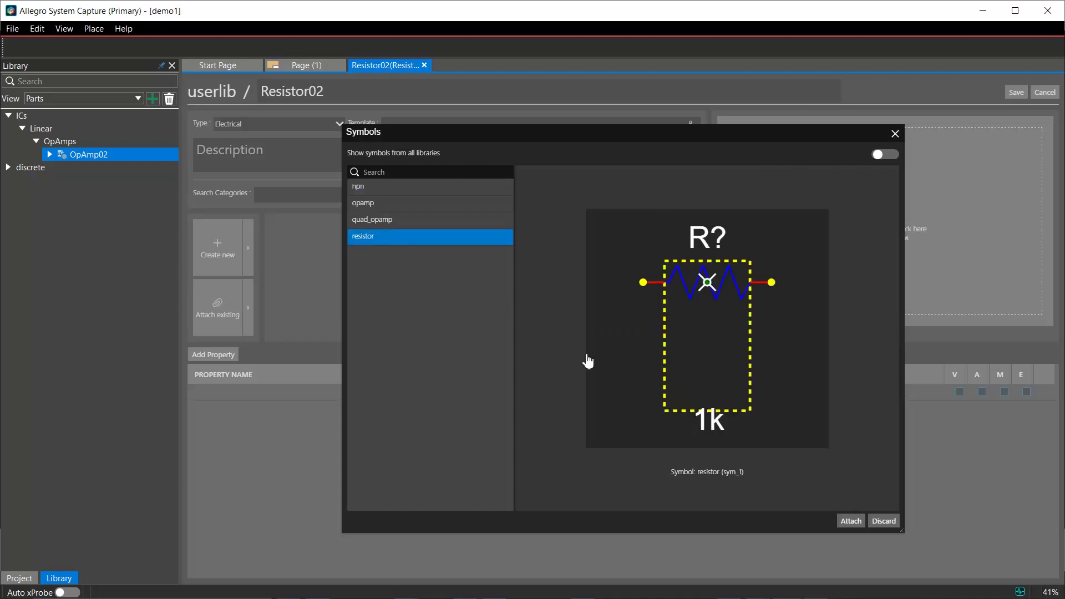
{"action": "left_click", "coordinate": [851, 521]}
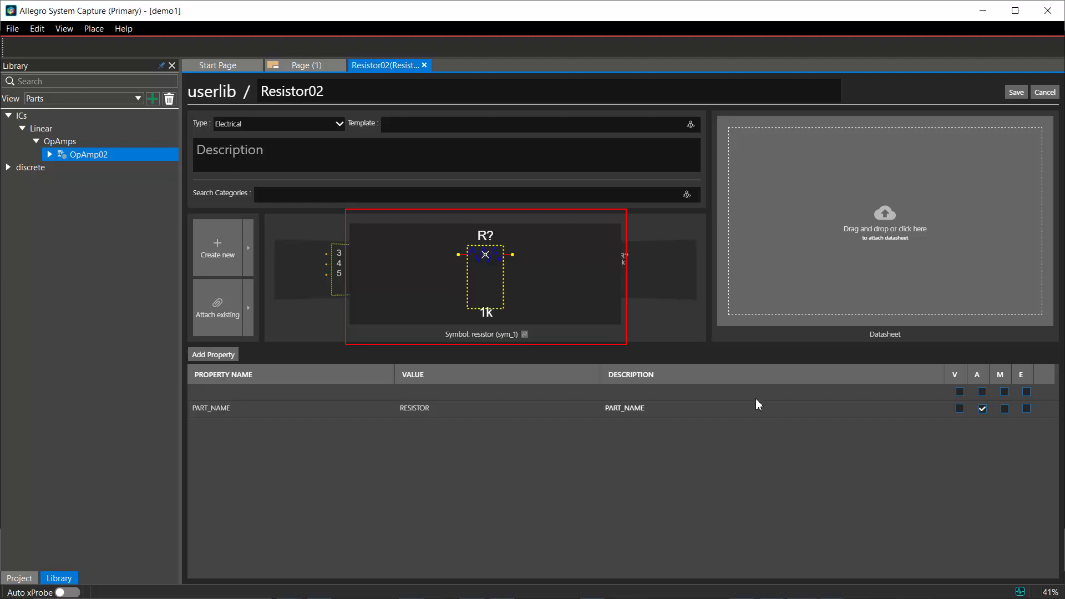
{"action": "left_click", "coordinate": [667, 292]}
{"action": "left_click", "coordinate": [658, 293]}
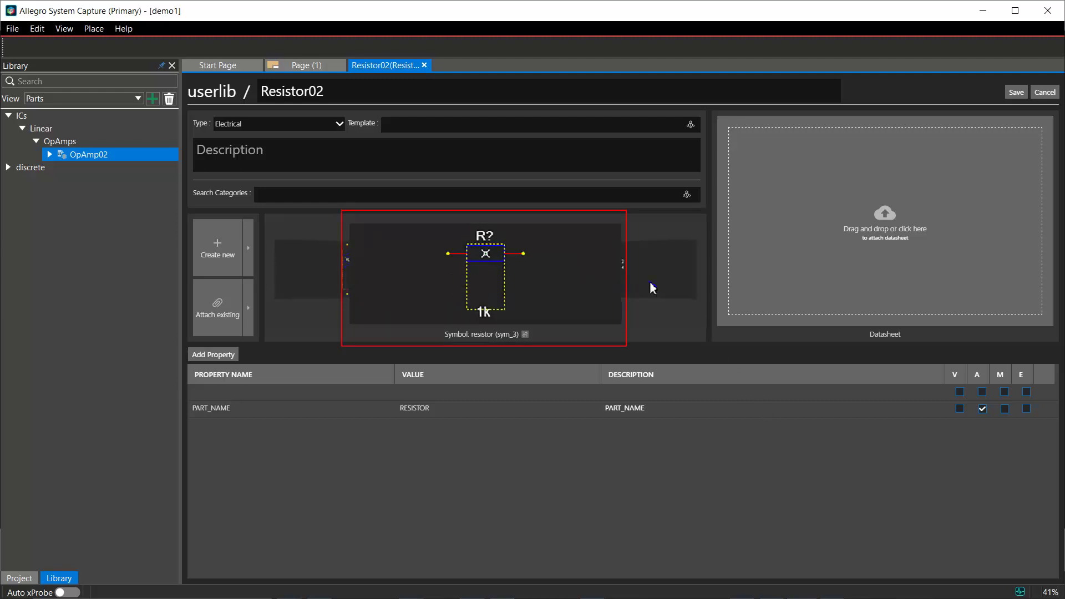
{"action": "left_click", "coordinate": [652, 288]}
{"action": "left_click", "coordinate": [651, 288]}
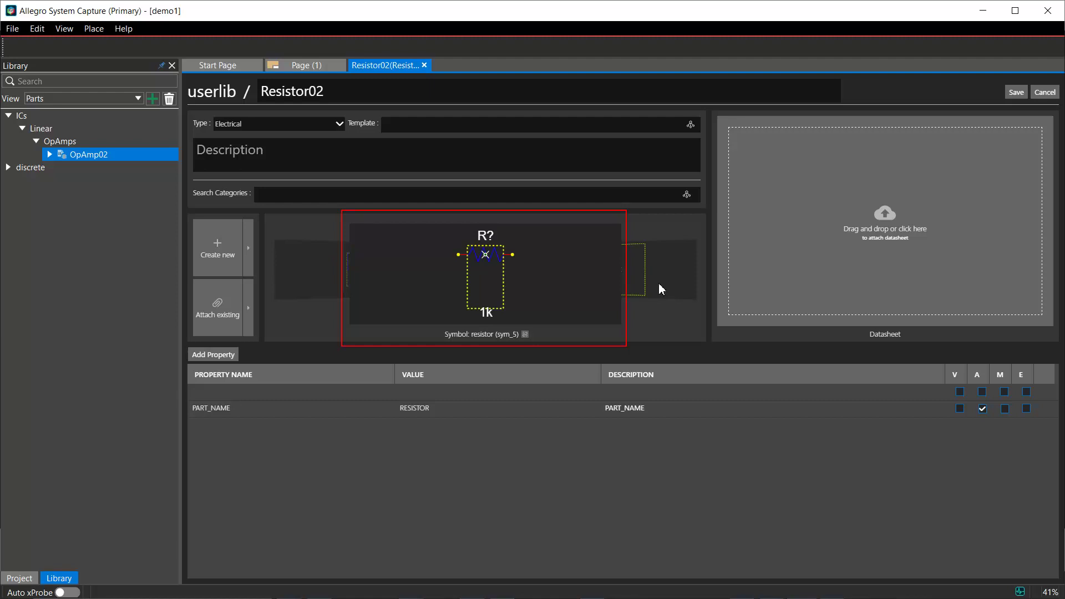
{"action": "left_click", "coordinate": [671, 291]}
{"action": "left_click", "coordinate": [665, 290]}
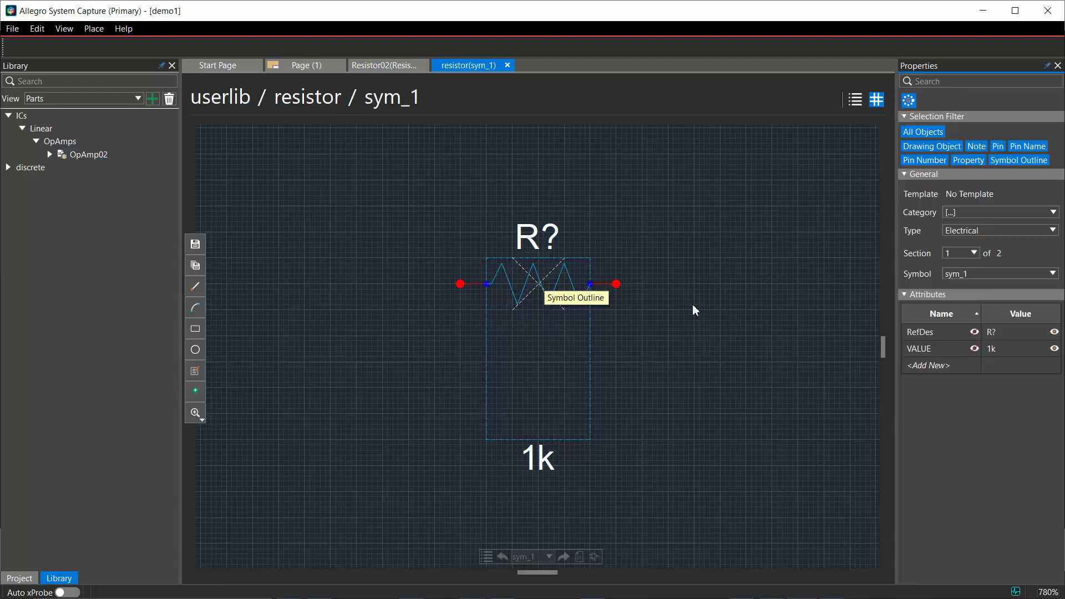
{"action": "type", "text": "2k"}
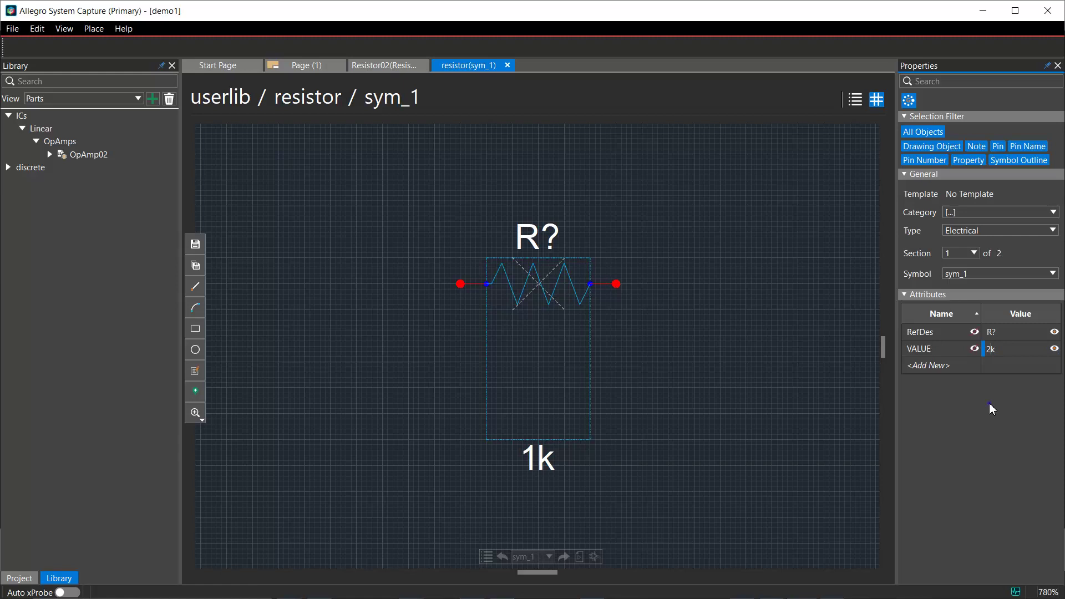
Set the resistor symbol's VALUE to 2k, save the symbol and close its editor.
{"action": "key", "text": "Return"}
{"action": "left_click", "coordinate": [13, 28]}
{"action": "left_click", "coordinate": [31, 95]}
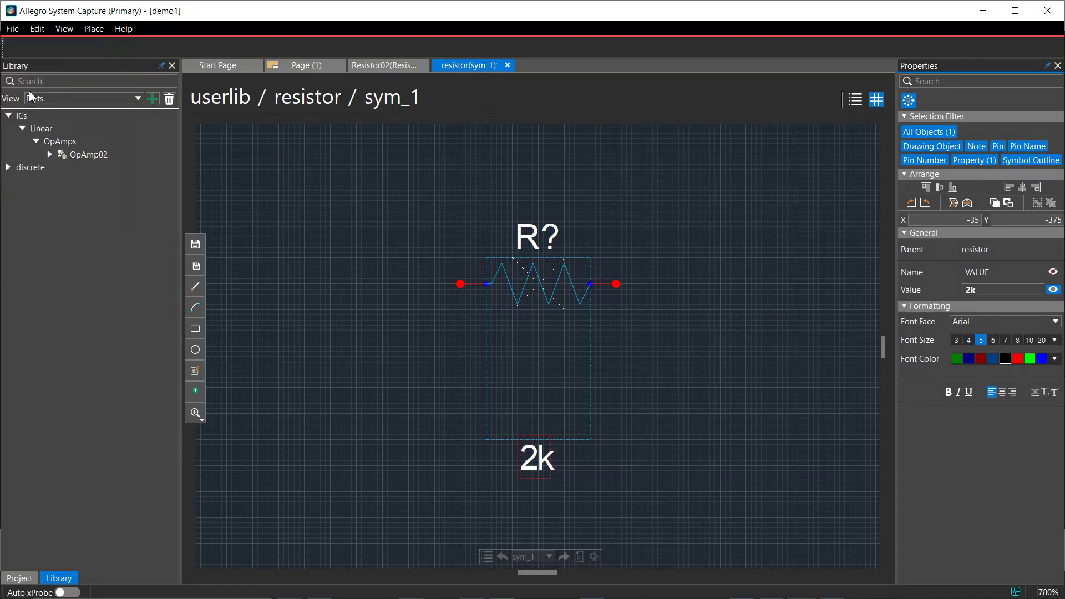
{"action": "left_click", "coordinate": [507, 65]}
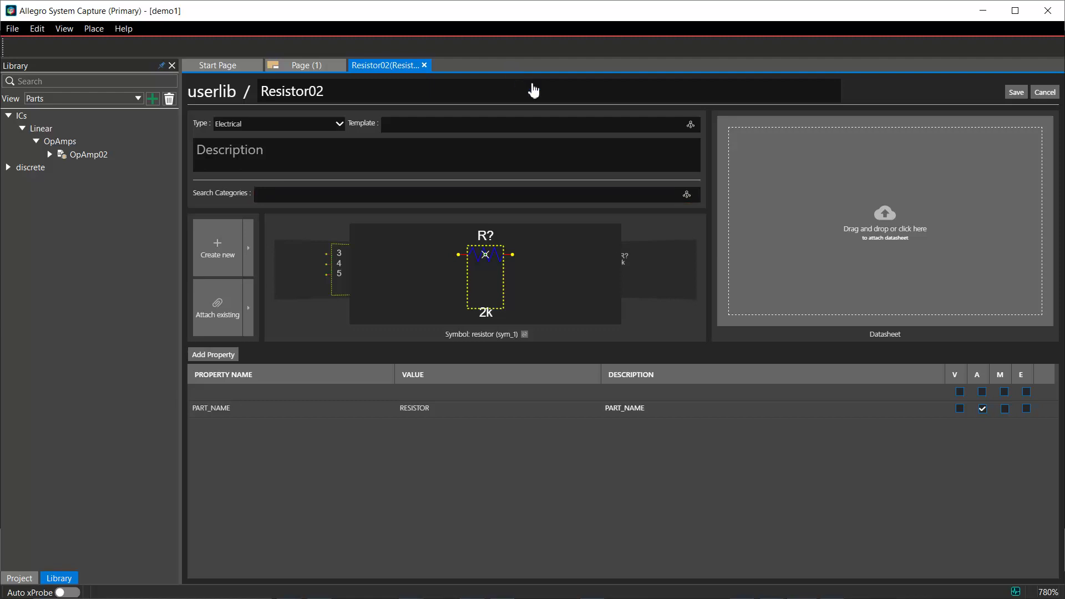
Tag Resistor02 with the discrete > Resistor search category.
{"action": "left_click", "coordinate": [687, 195]}
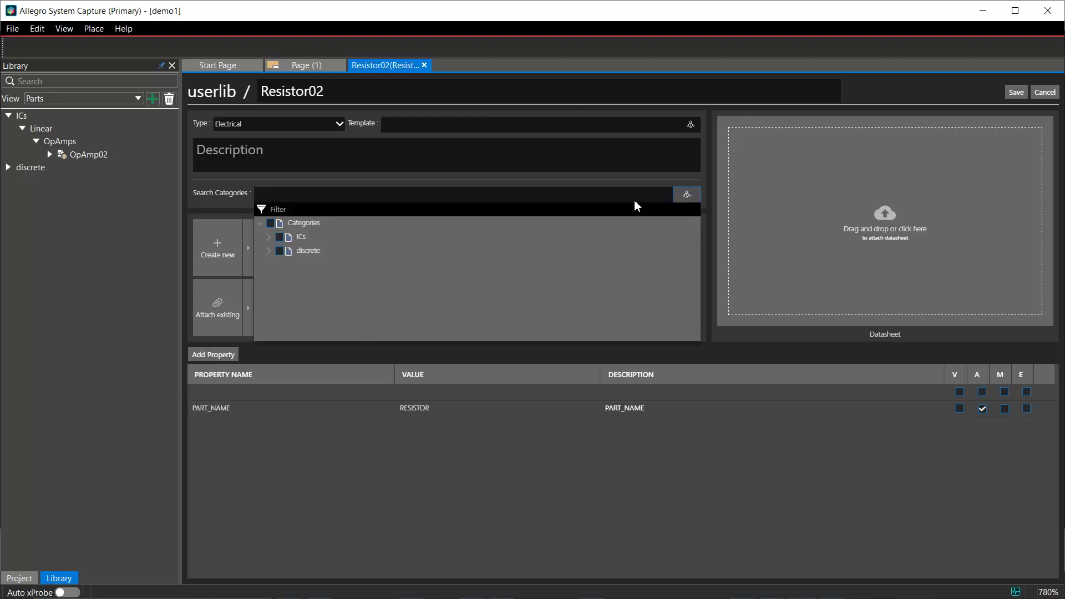
{"action": "left_click", "coordinate": [269, 251]}
{"action": "left_click", "coordinate": [289, 306]}
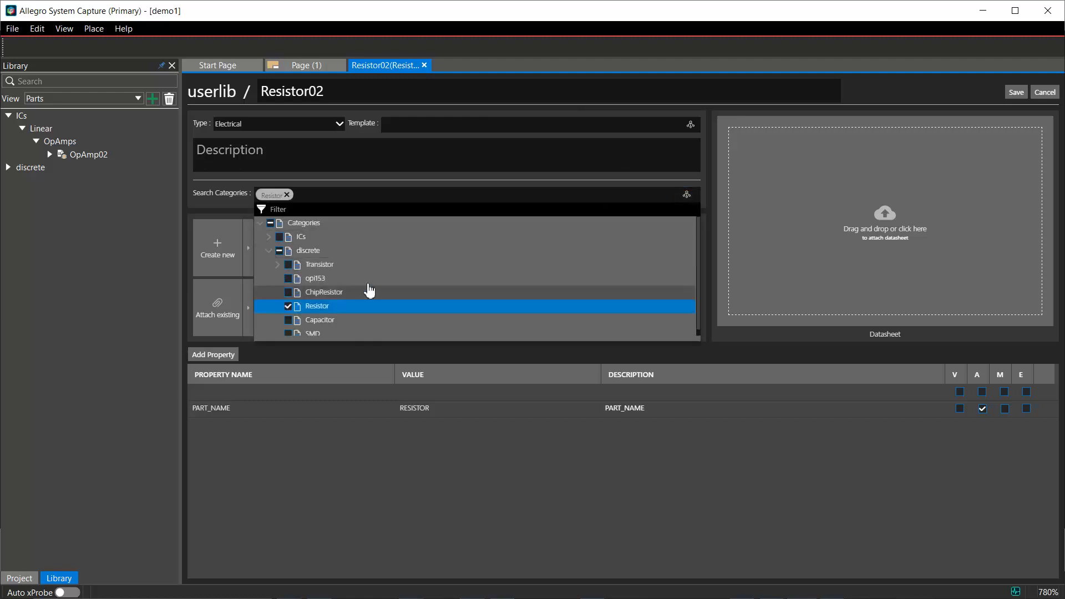
{"action": "left_click", "coordinate": [687, 196]}
Save Resistor02 and expand discrete > Resistor > Resistor02 > resistor to list sym_1–sym_6.
{"action": "left_click", "coordinate": [1016, 92]}
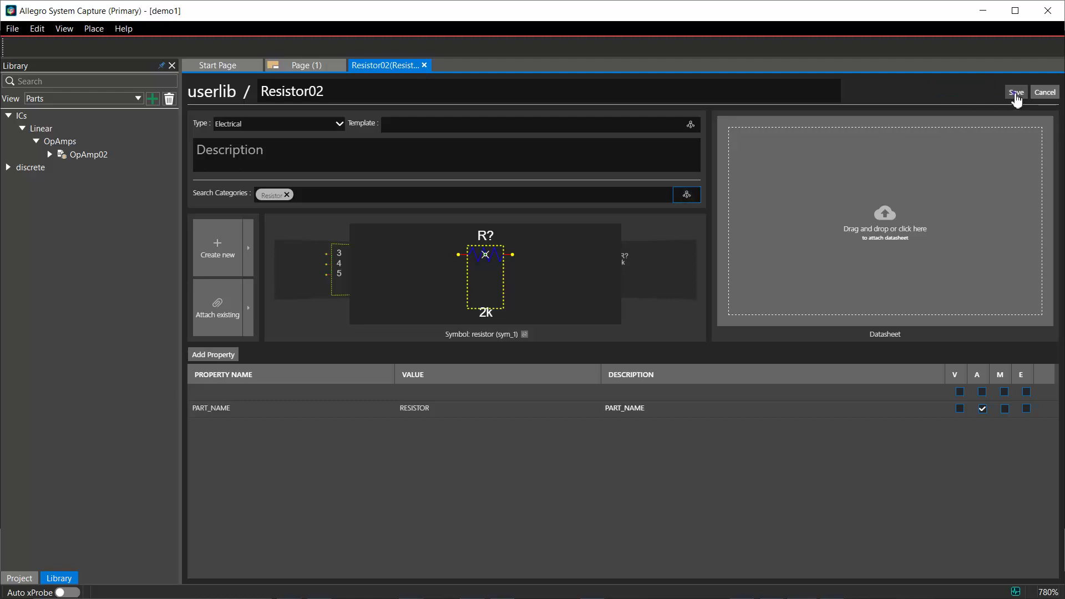
{"action": "left_click", "coordinate": [9, 167]}
{"action": "left_click", "coordinate": [21, 193]}
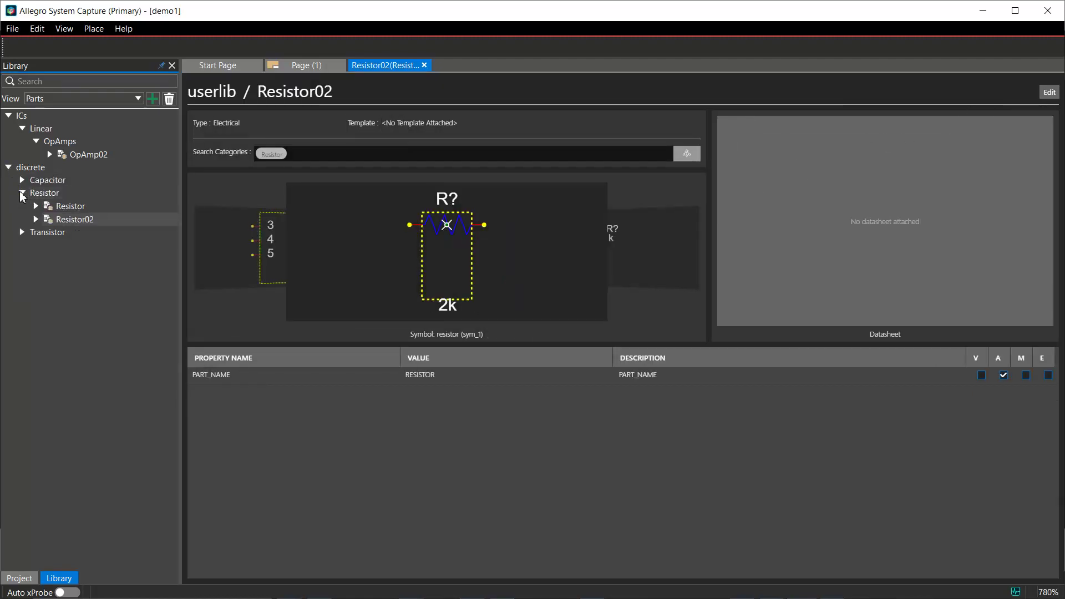
{"action": "left_click", "coordinate": [36, 219]}
{"action": "left_click", "coordinate": [50, 232]}
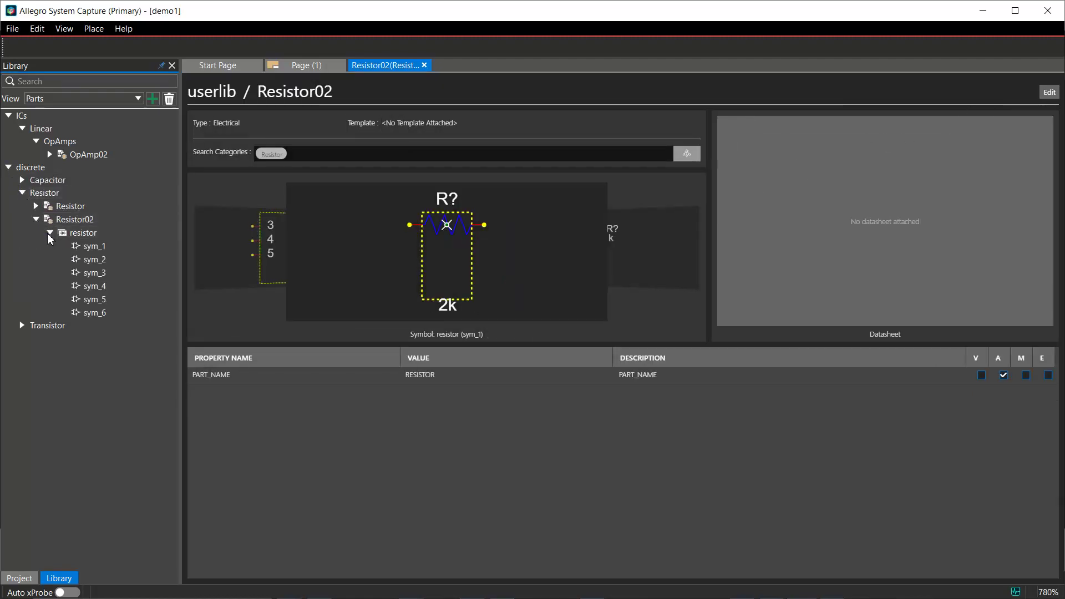